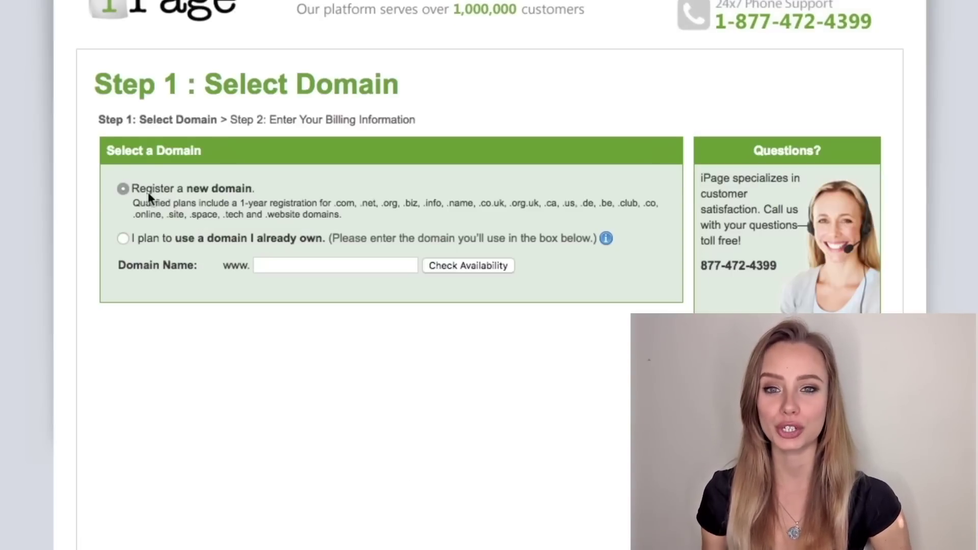
Choose 'Register a new domain' under Step 1: Select Domain and start entering the domain name.
left_click(306, 263)
Enter the new photography .com domain and check its availability to reach the billing step.
type("valery")
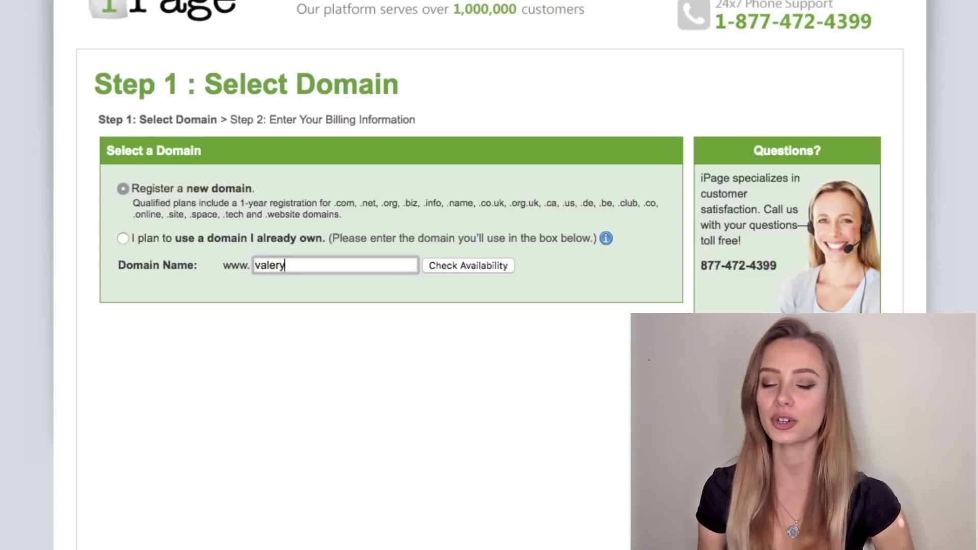
type("iaphotograph")
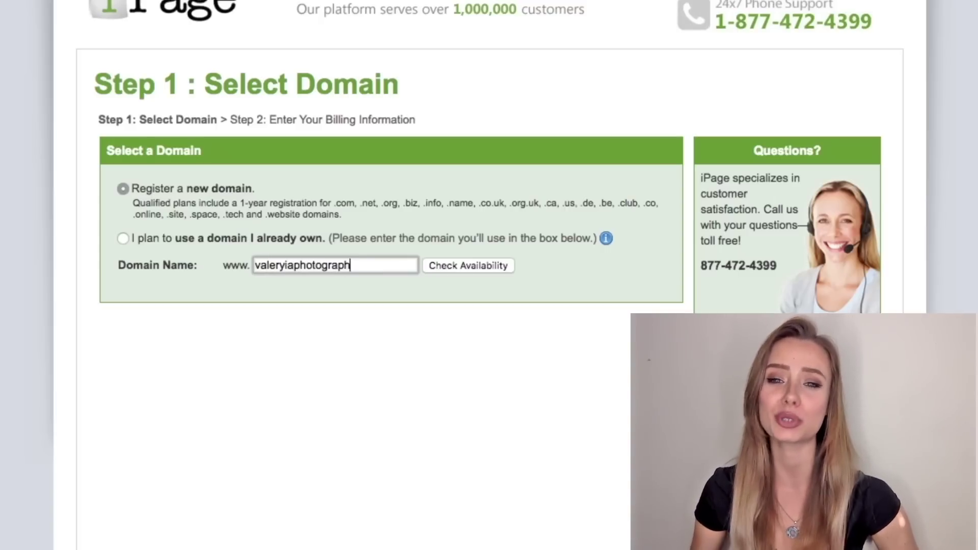
type("y.com")
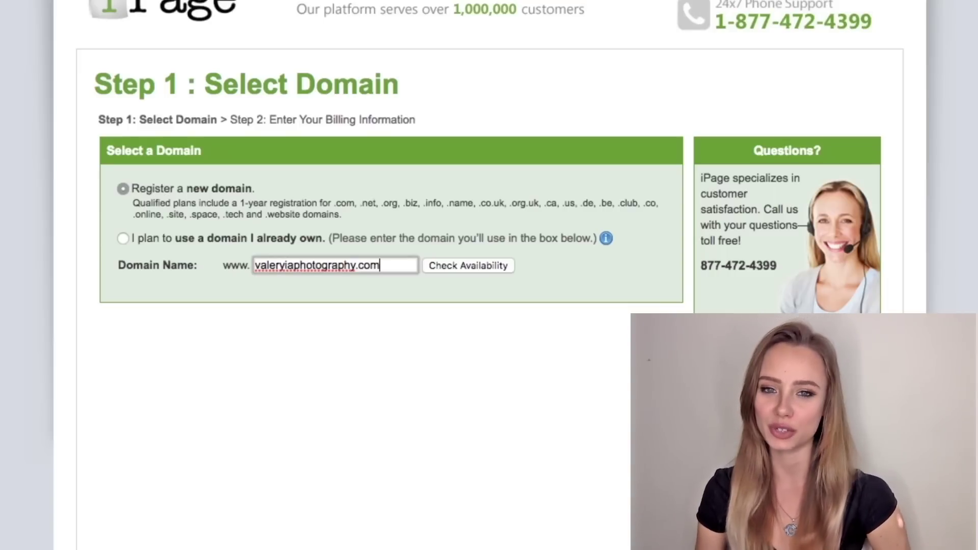
left_click(443, 266)
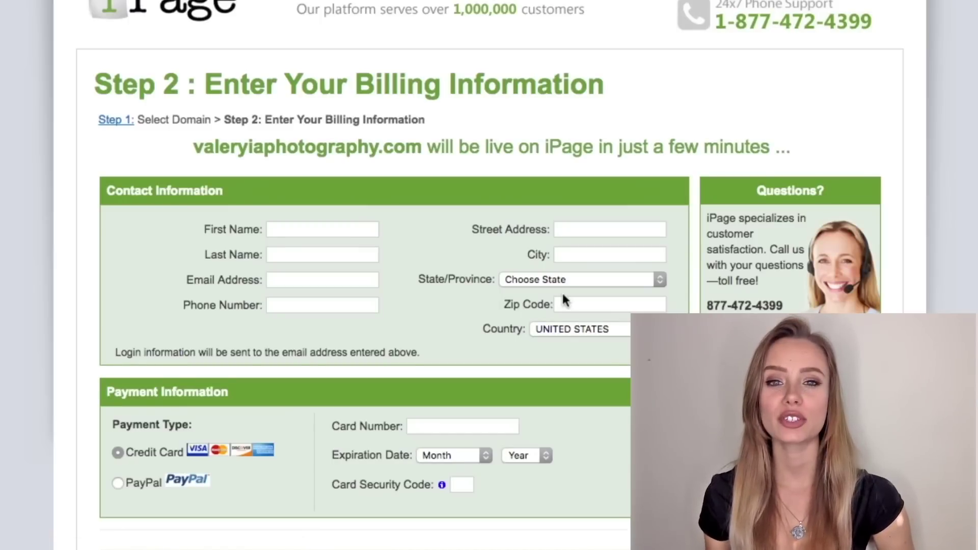
Fill in the contact's first and last name, e-mail, phone, street address and city Sydney.
left_click(322, 229)
key("Tab")
key("Tab")
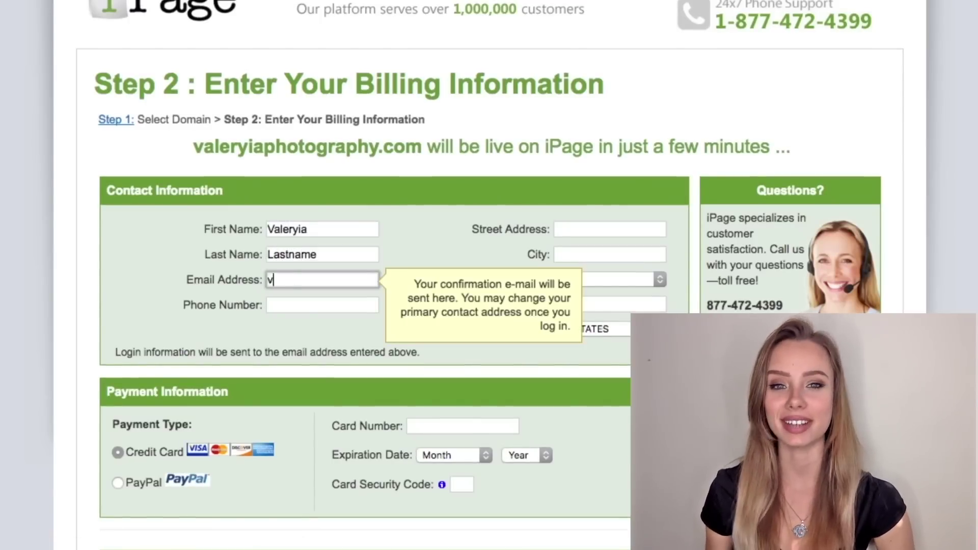
key("Tab")
key("Tab")
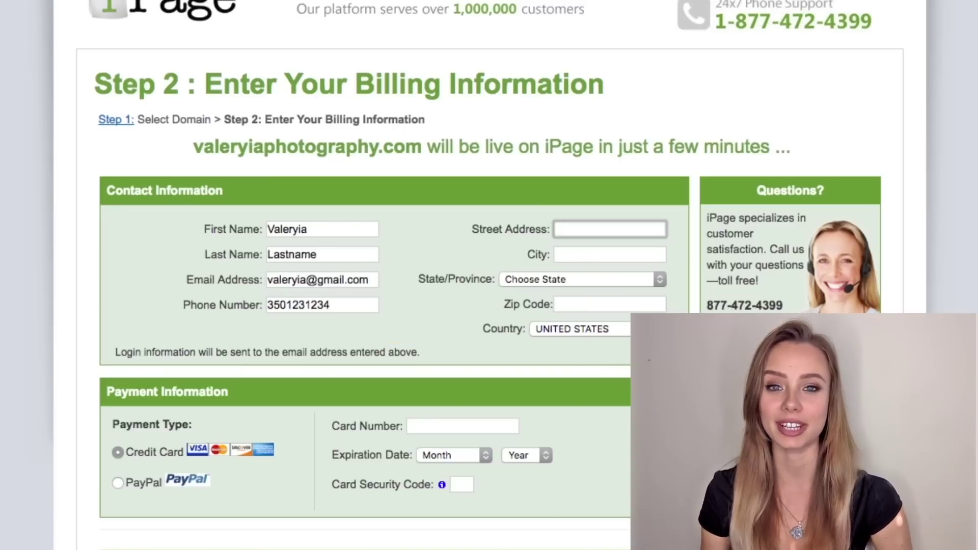
key("Tab")
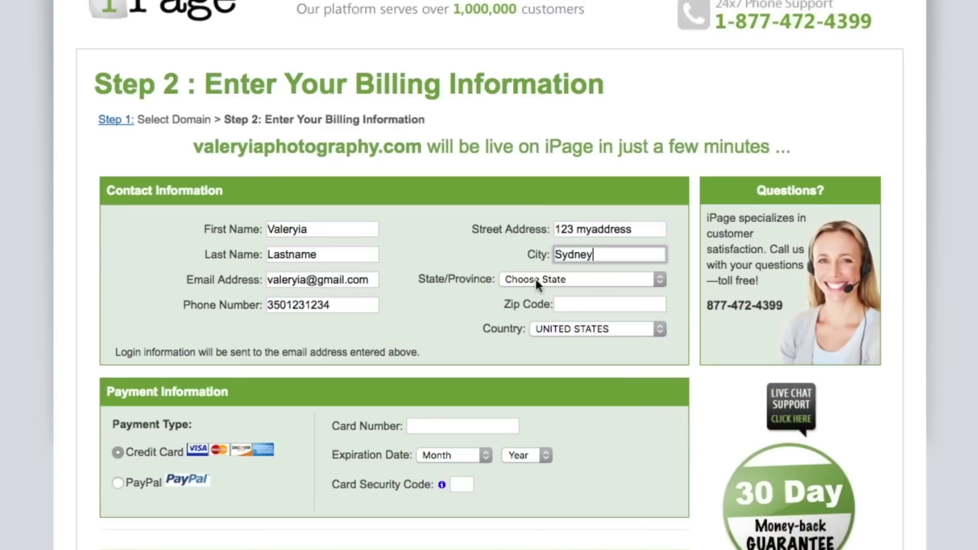
Set state to None (International), enter the zip code, and choose Australia as country.
left_click(536, 279)
left_click(613, 301)
left_click(637, 305)
type("200")
left_click(642, 323)
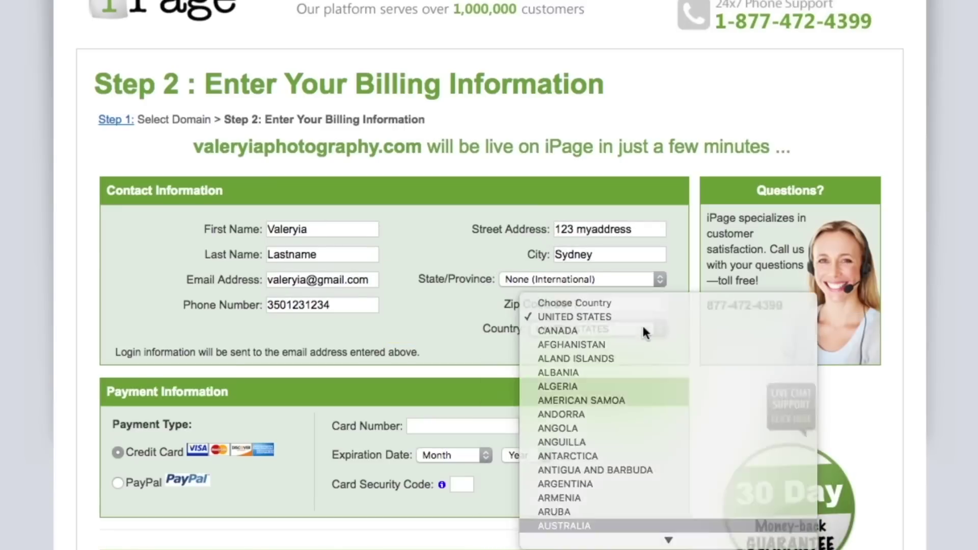
left_click(564, 526)
Enter the credit card number with expiry February 2018.
left_click(461, 425)
type("4242424242424242")
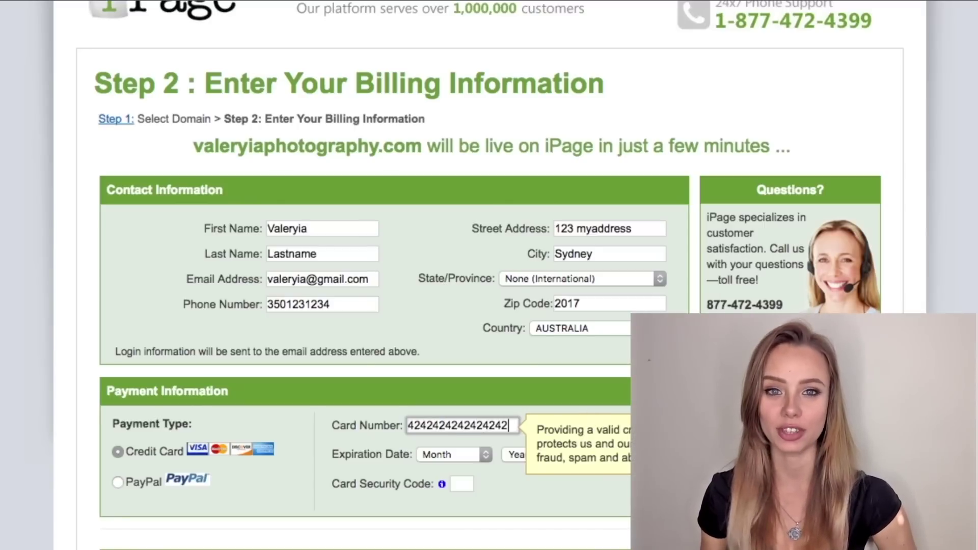
left_click(445, 457)
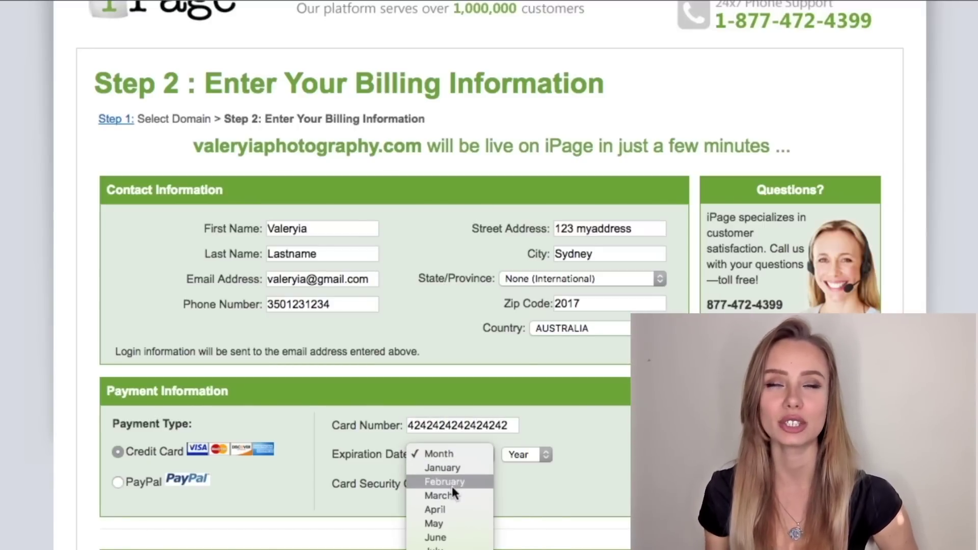
left_click(525, 472)
left_click(525, 456)
left_click(524, 497)
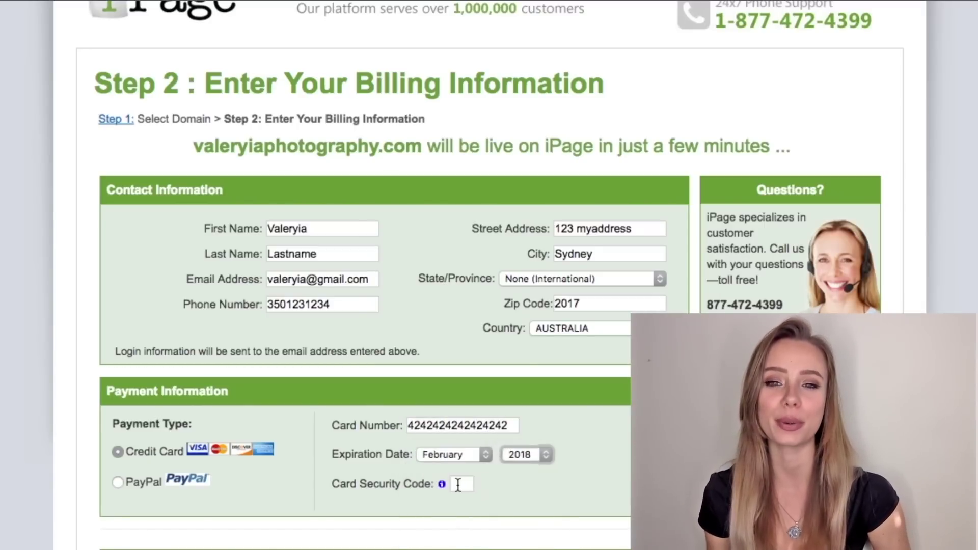
left_click(472, 485)
Enter the card security code, choose the 1-year hosting plan without Domain Privacy, and check out at $23.88.
type("123")
scroll(584, 455, "down", 10)
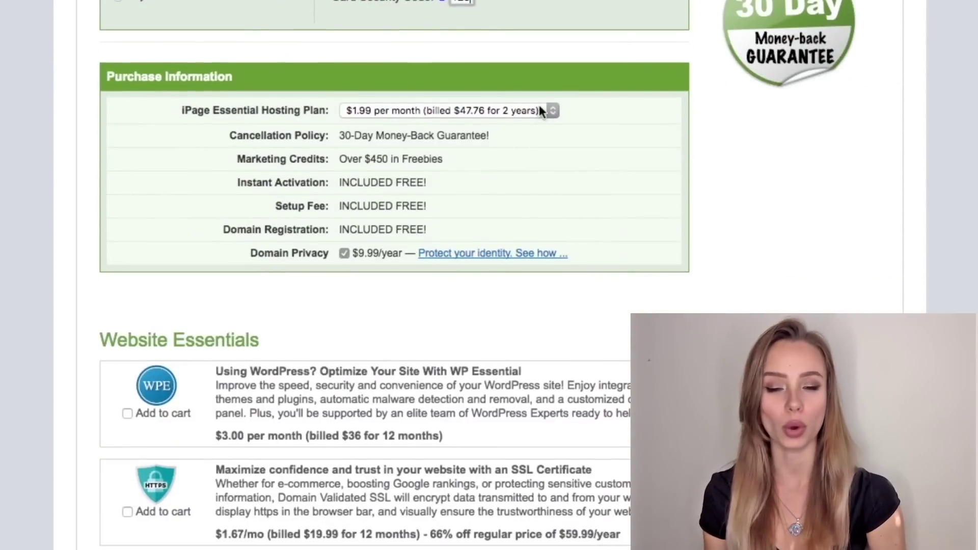
left_click(539, 107)
left_click(515, 95)
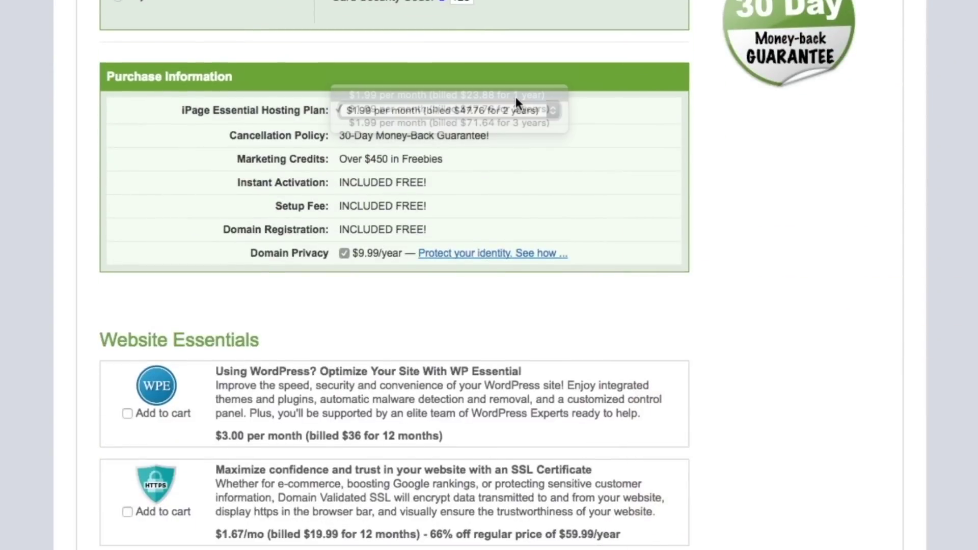
left_click(345, 254)
scroll(345, 257, "down", 6)
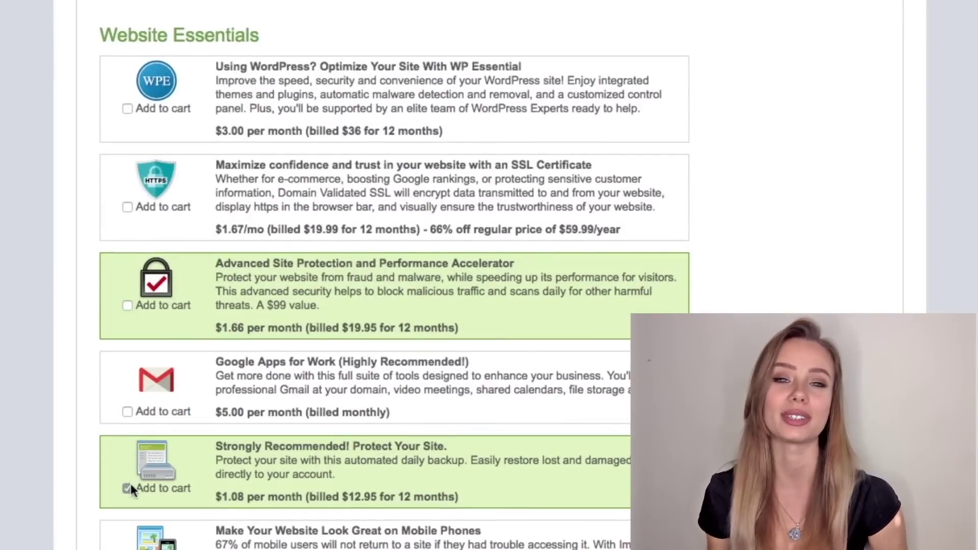
scroll(127, 486, "down", 8)
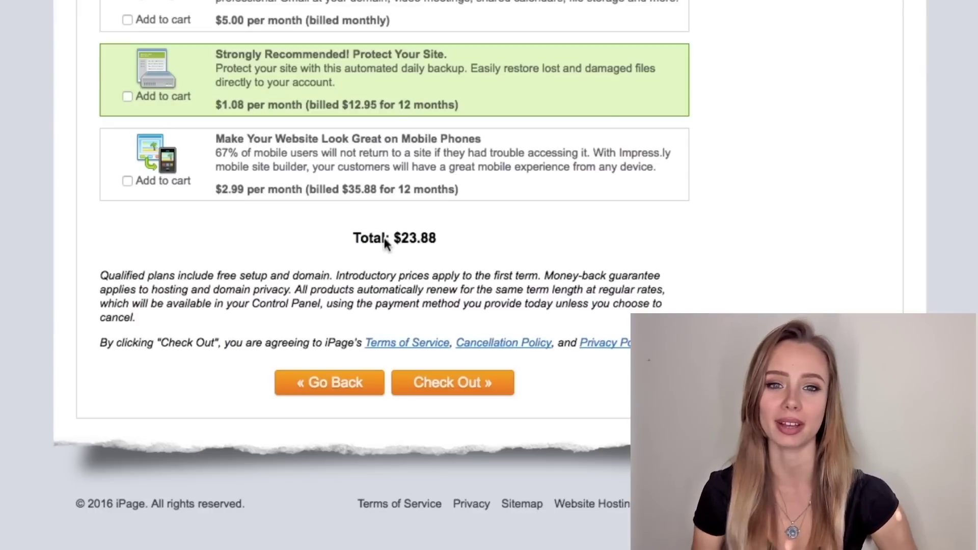
left_click(461, 385)
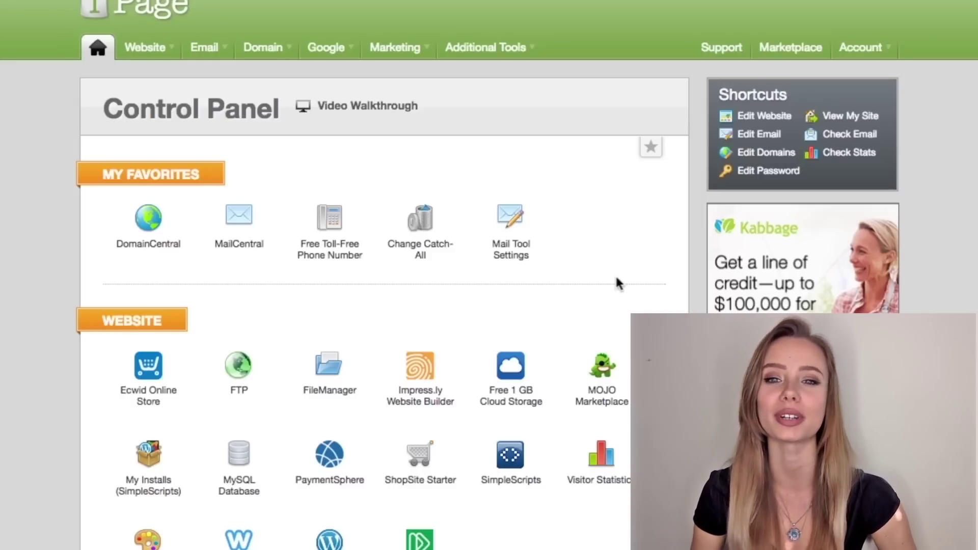
In MailCentral, create a new Standard Email mailbox on the photography domain with its name and password.
scroll(618, 283, "down", 6)
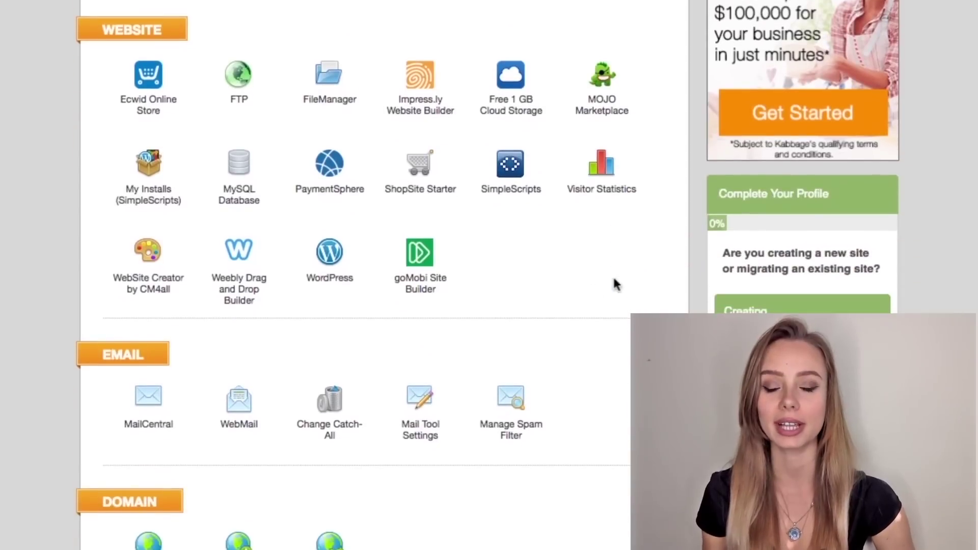
left_click(151, 400)
left_click(578, 198)
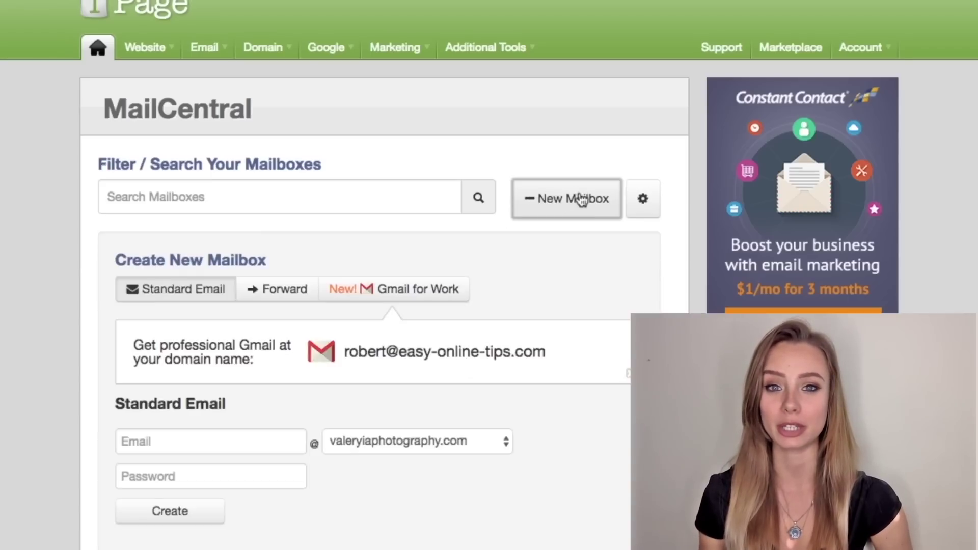
scroll(578, 199, "down", 3)
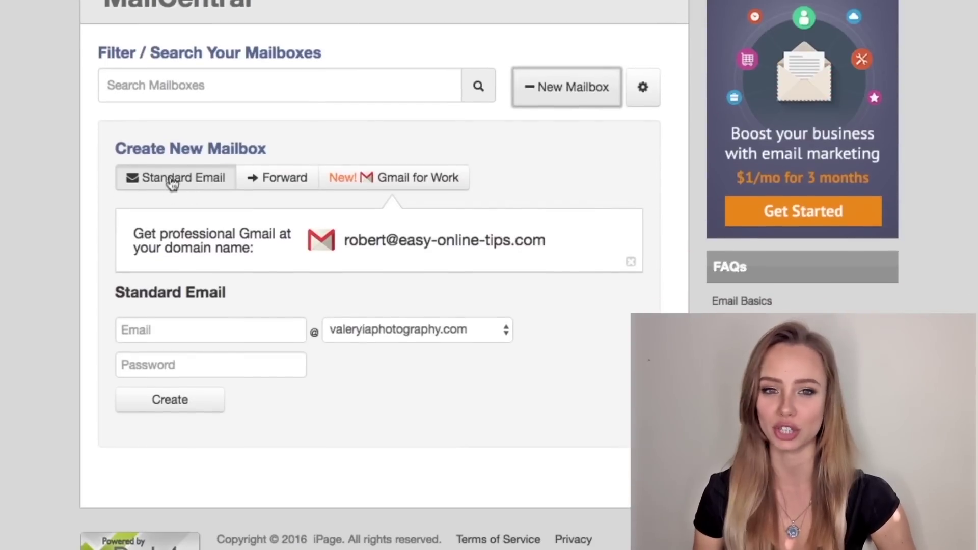
left_click(199, 330)
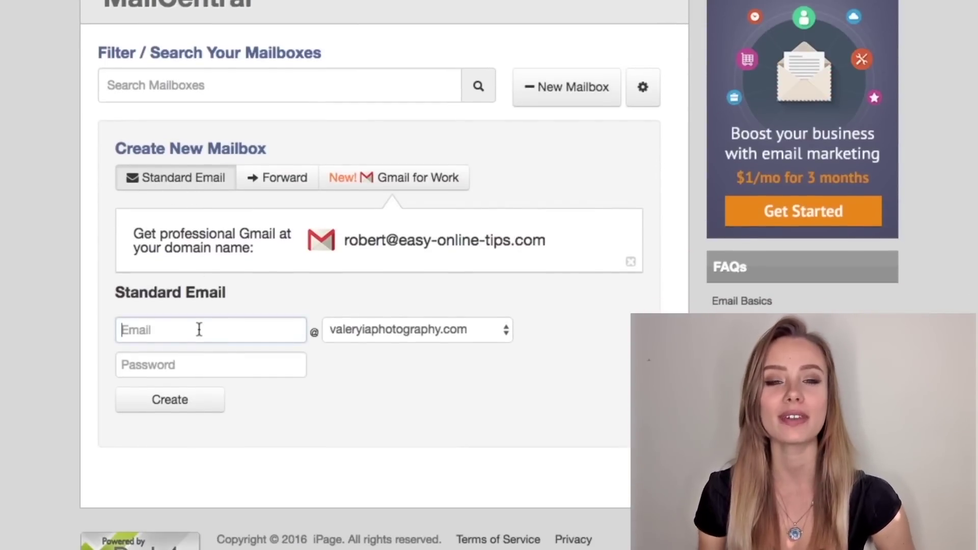
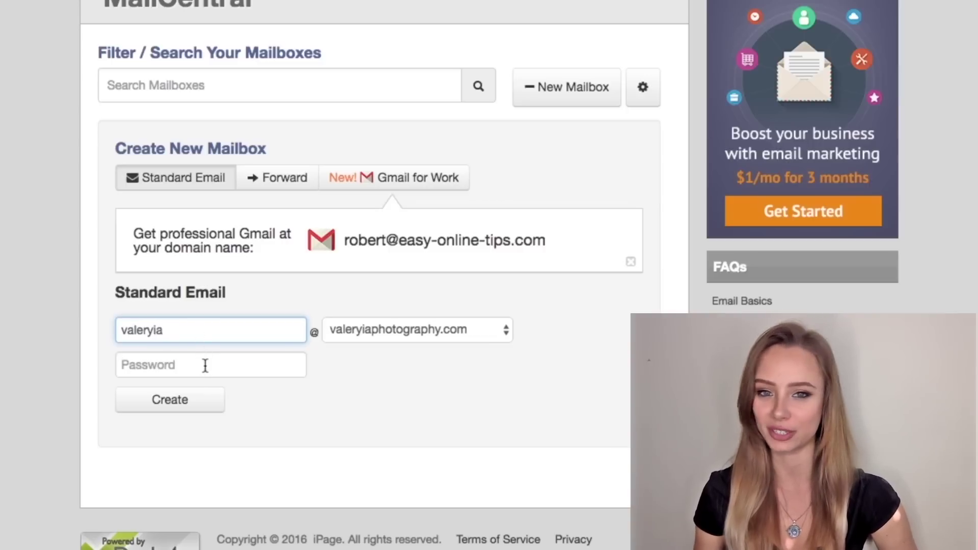
left_click(206, 365)
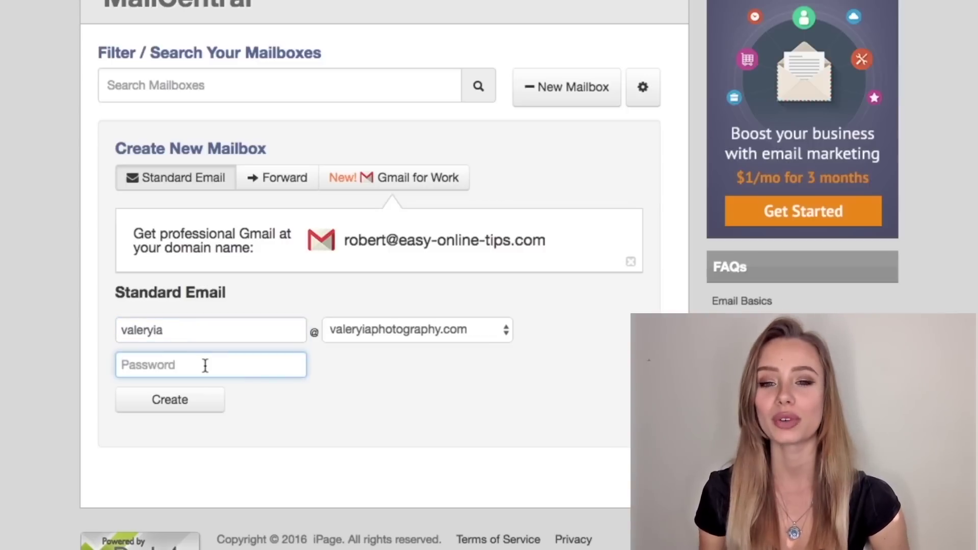
type("••••••••••••")
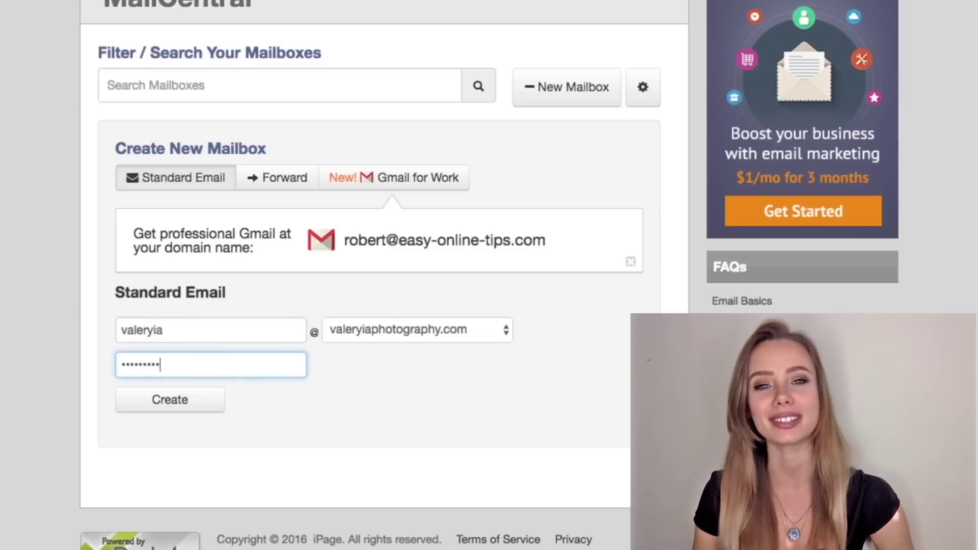
left_click(169, 411)
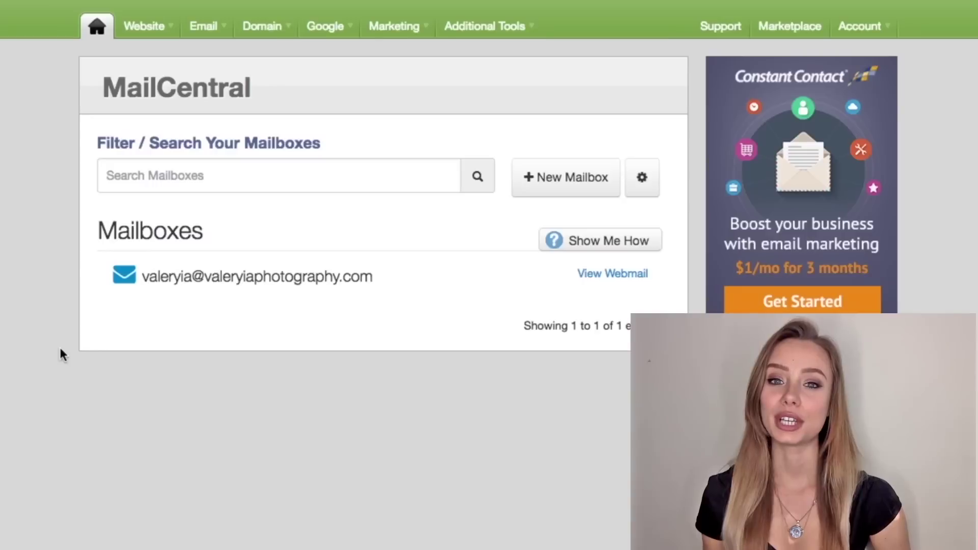
In the mailbox's Mail Delivery settings, enter a Gmail address as an additional delivery address.
left_click(246, 281)
left_click(313, 329)
scroll(313, 328, "down", 5)
left_click(316, 290)
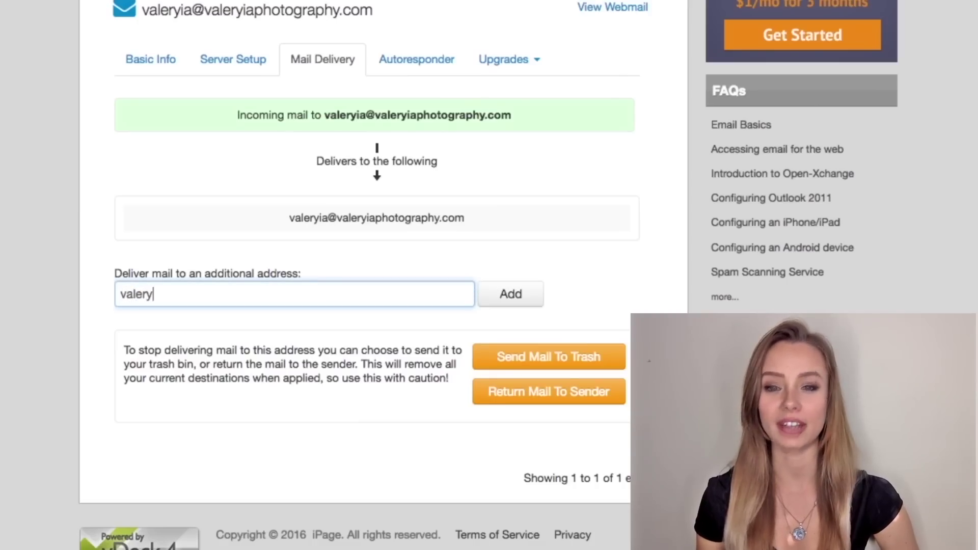
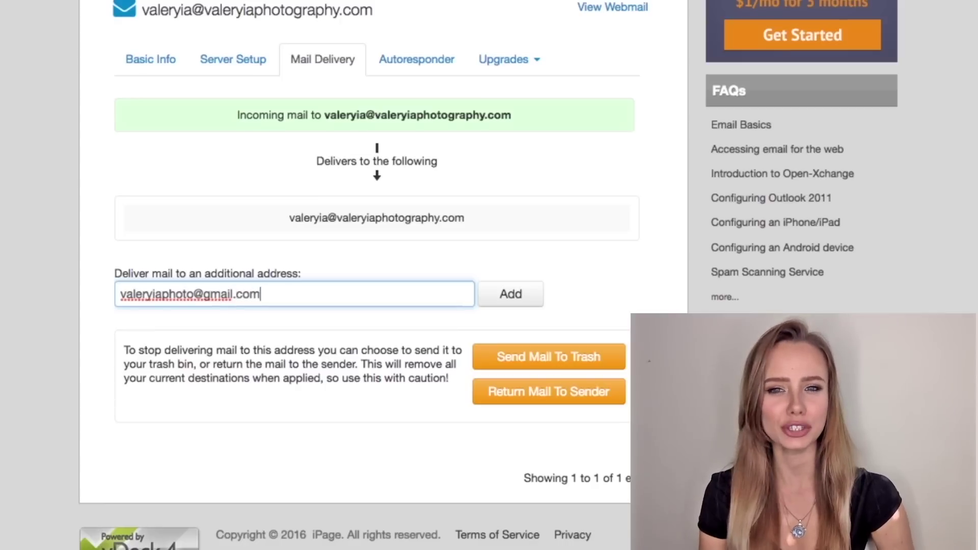
Save the forwarding, then go to Gmail Settings > Accounts and Import > Add another email address.
left_click(487, 299)
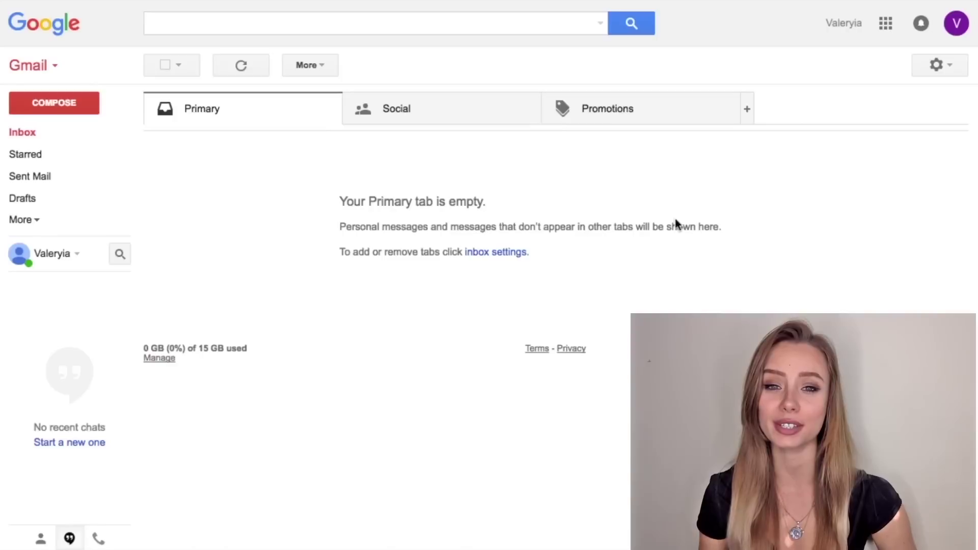
left_click(936, 65)
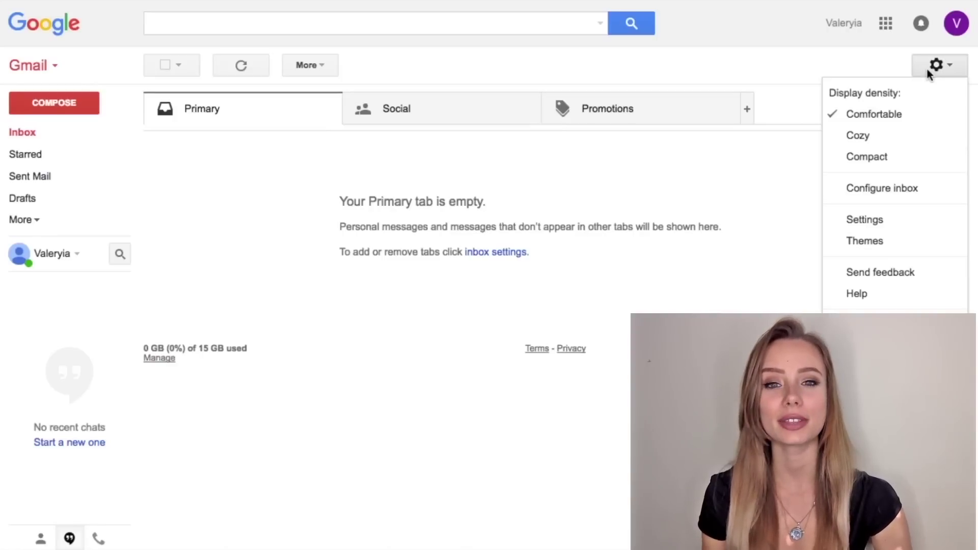
left_click(890, 219)
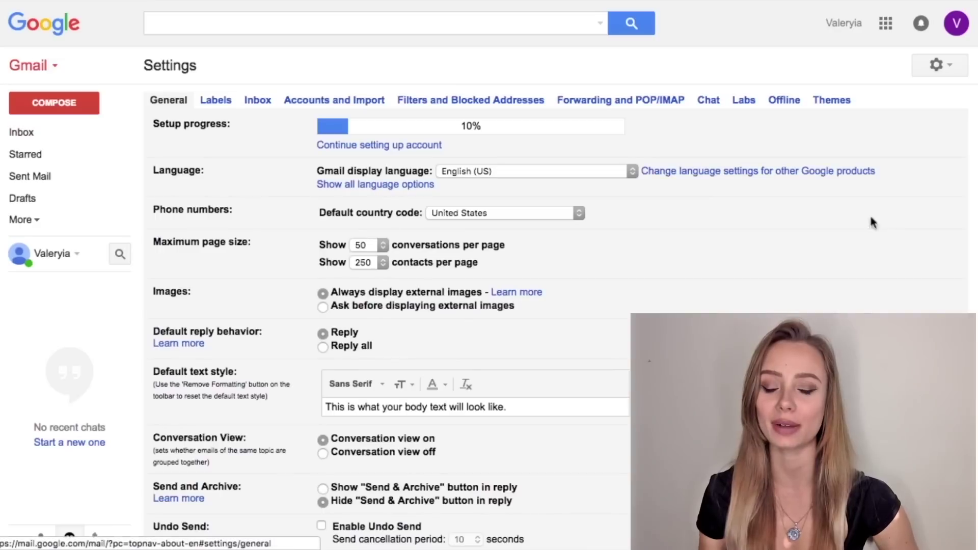
left_click(373, 104)
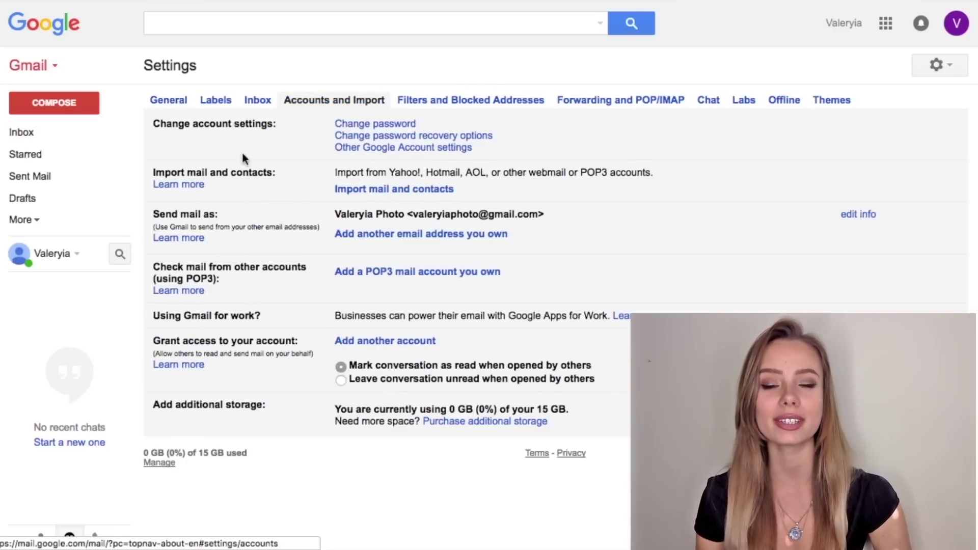
left_click(391, 235)
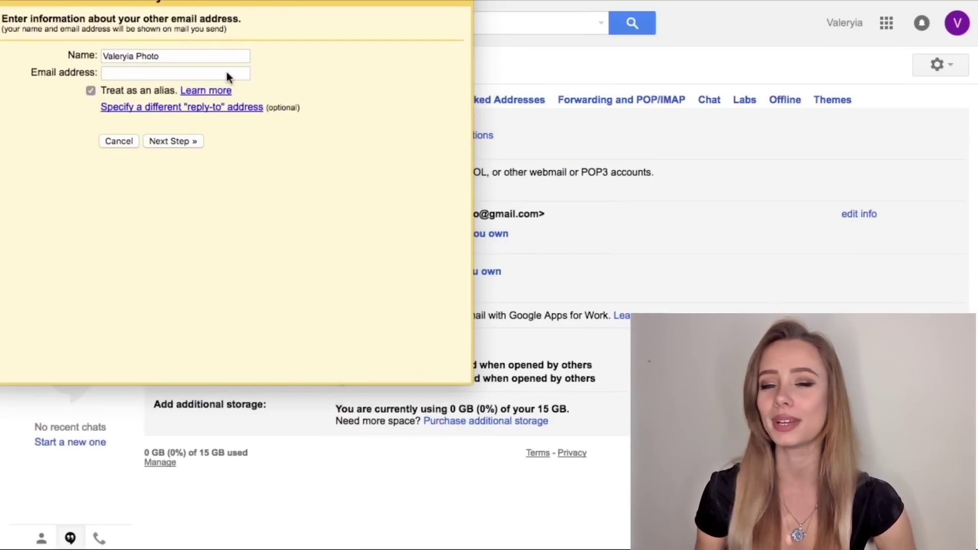
Enter the photography-domain address as an alias to send from and continue to the SMTP step.
left_click(227, 74)
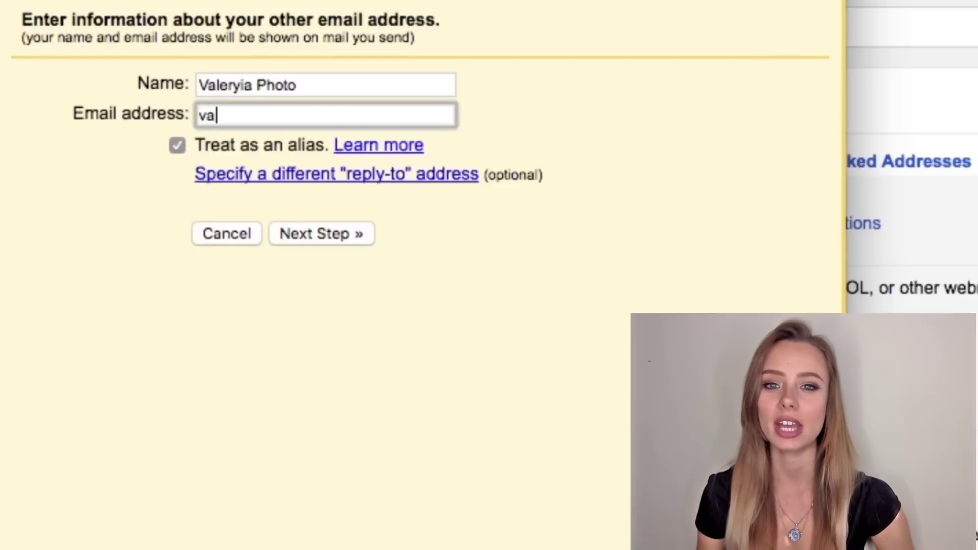
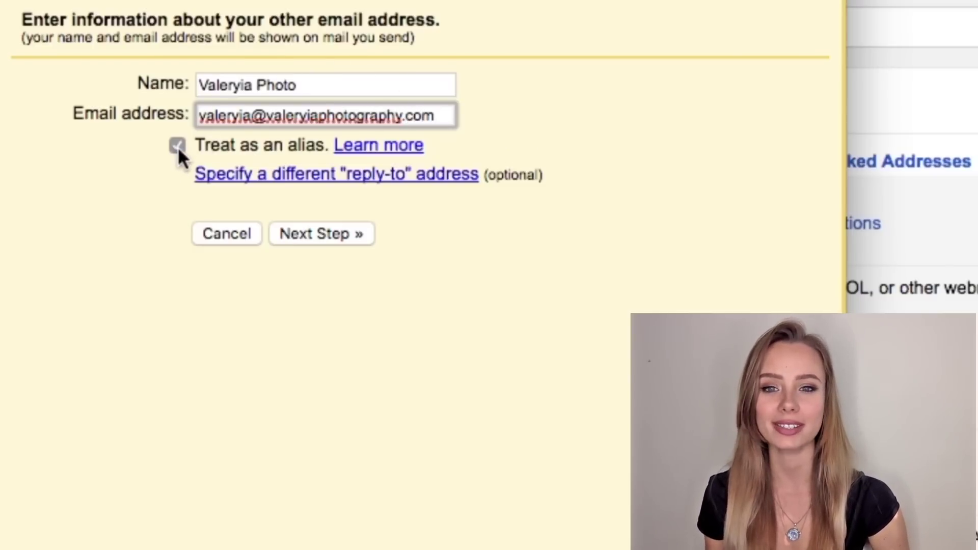
left_click(331, 233)
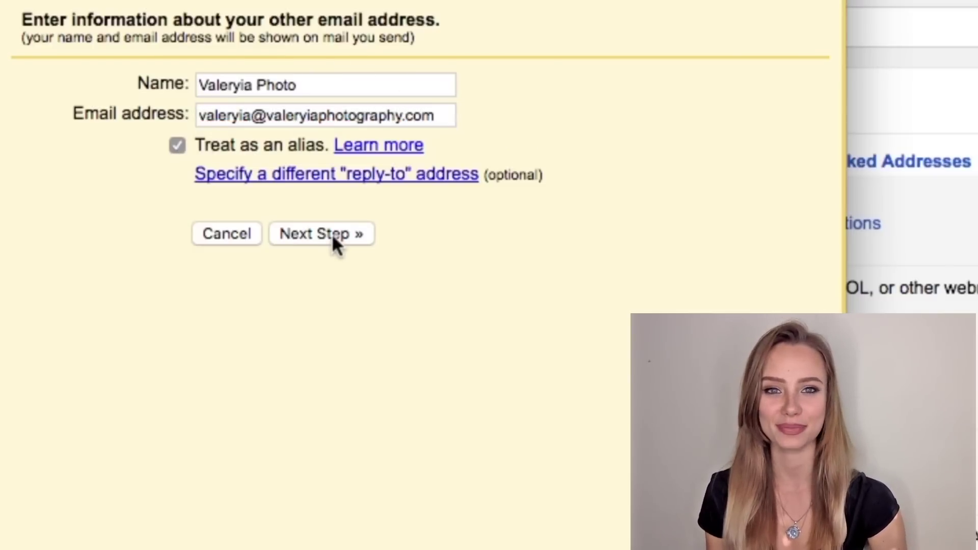
Set SMTP server smtp.ipage.com with the full address as username and the mailbox password, then add the account.
triple_click(447, 117)
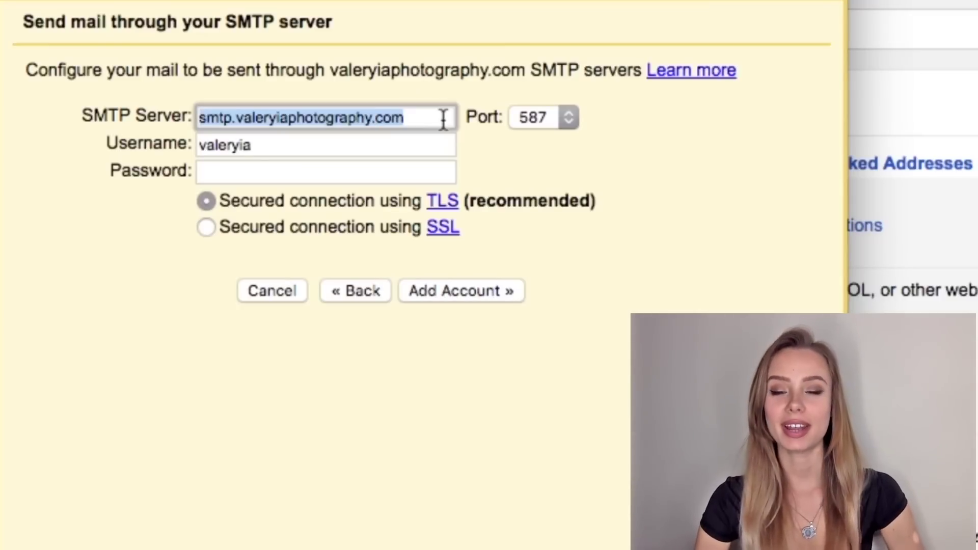
type("smtp.i")
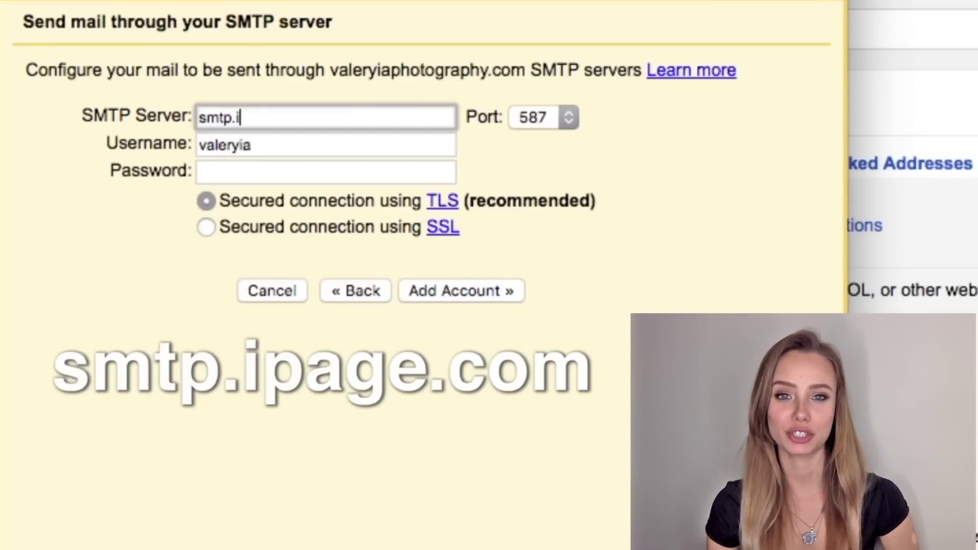
type("page.com")
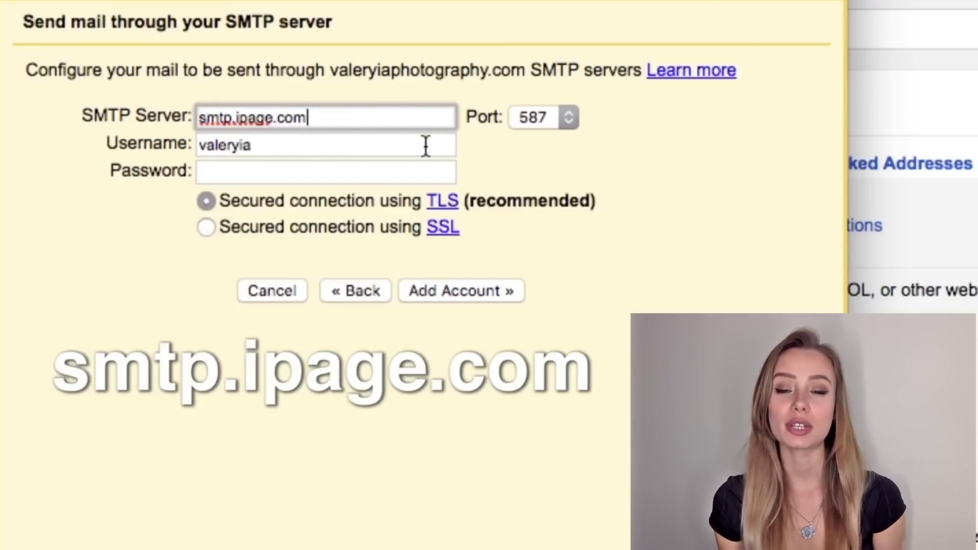
left_click(425, 146)
type("@val")
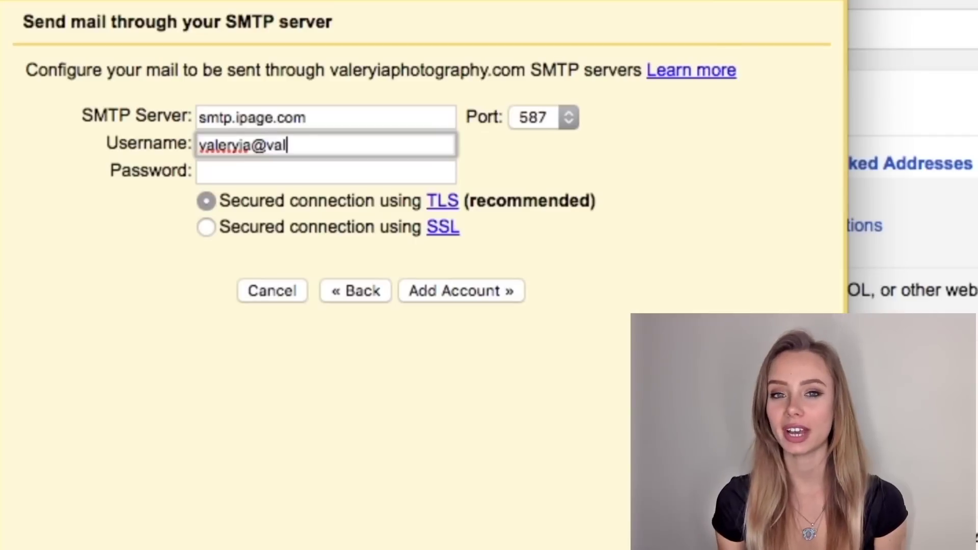
type("eryiaphoto")
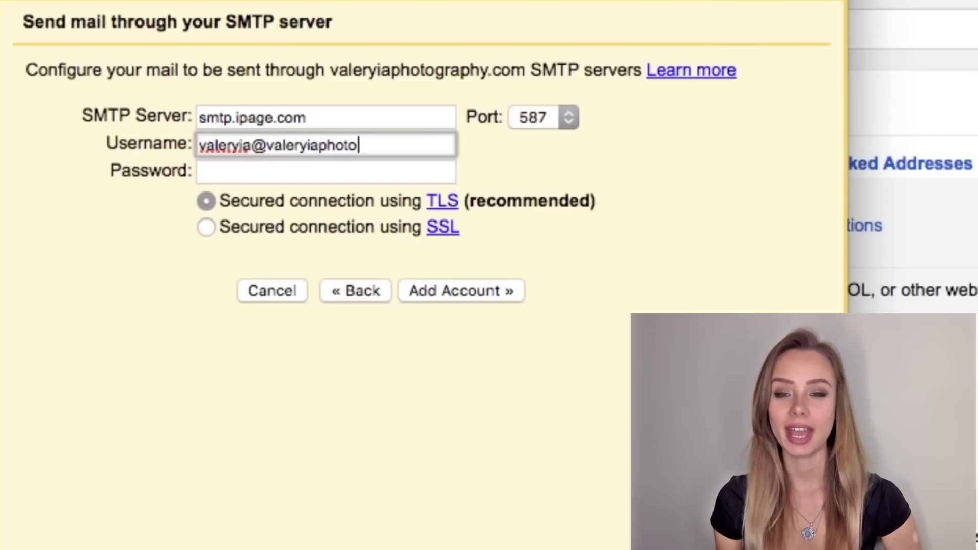
type("graphy.com")
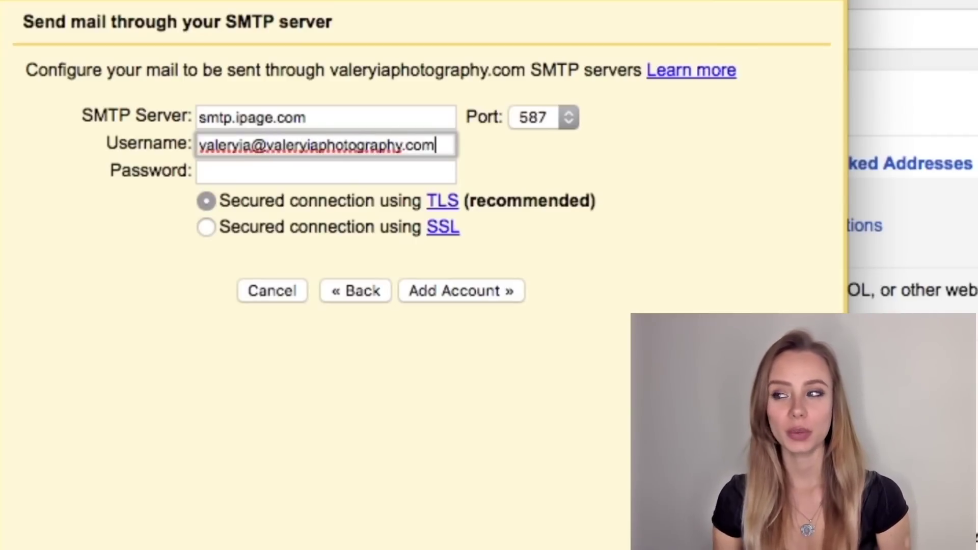
left_click(419, 177)
type("••••••••••")
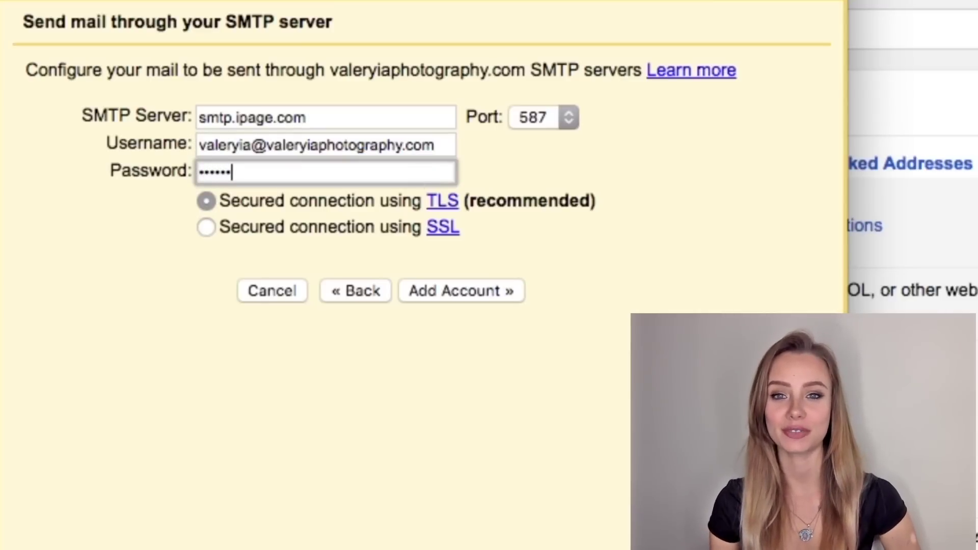
type("•")
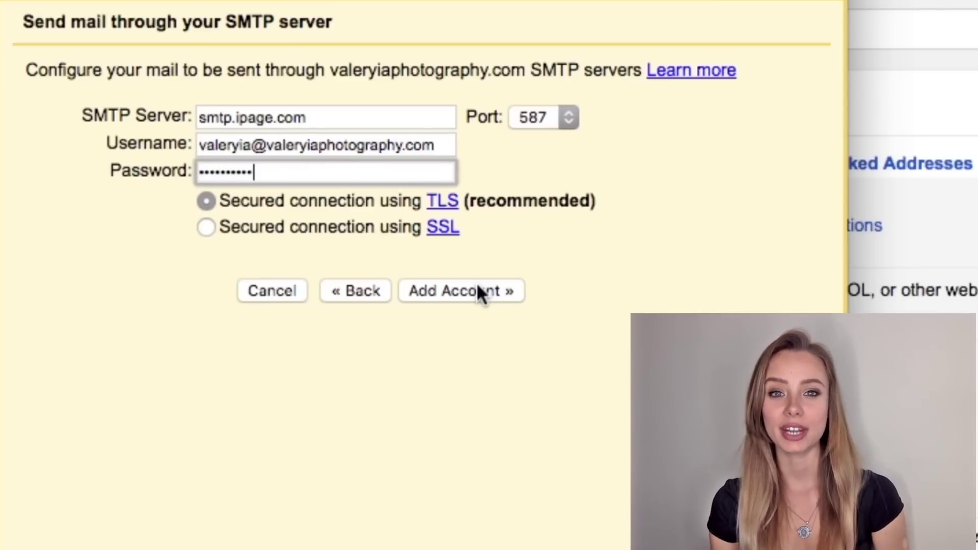
left_click(477, 287)
left_click(415, 320)
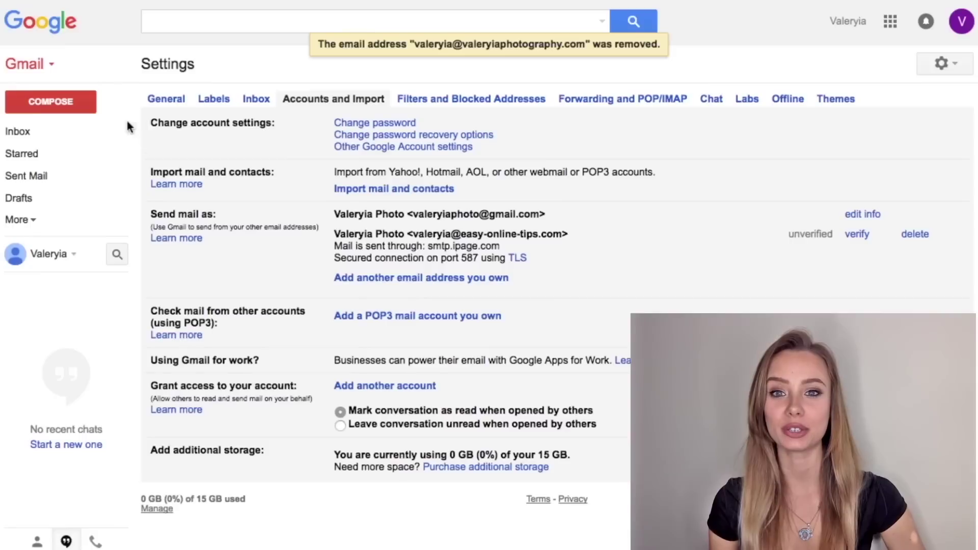
left_click(70, 134)
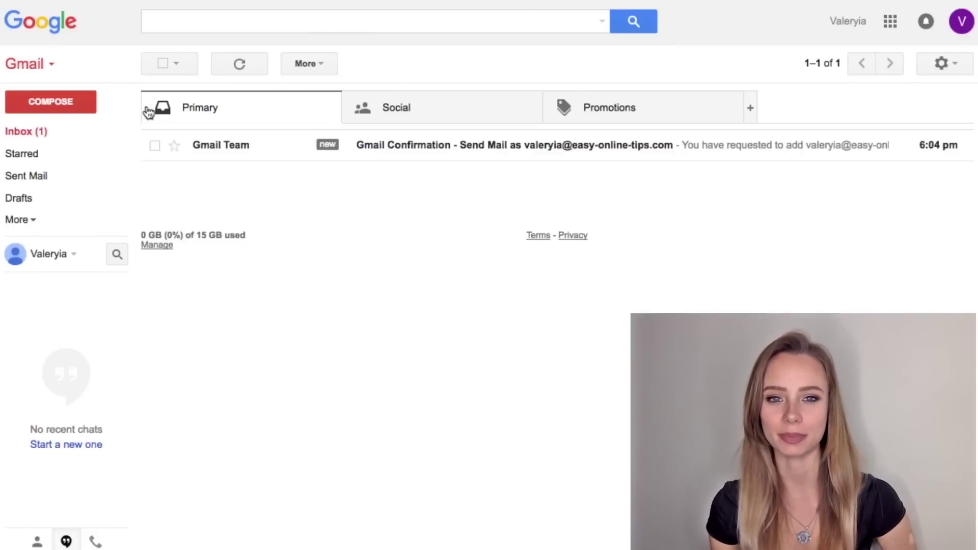
left_click(250, 152)
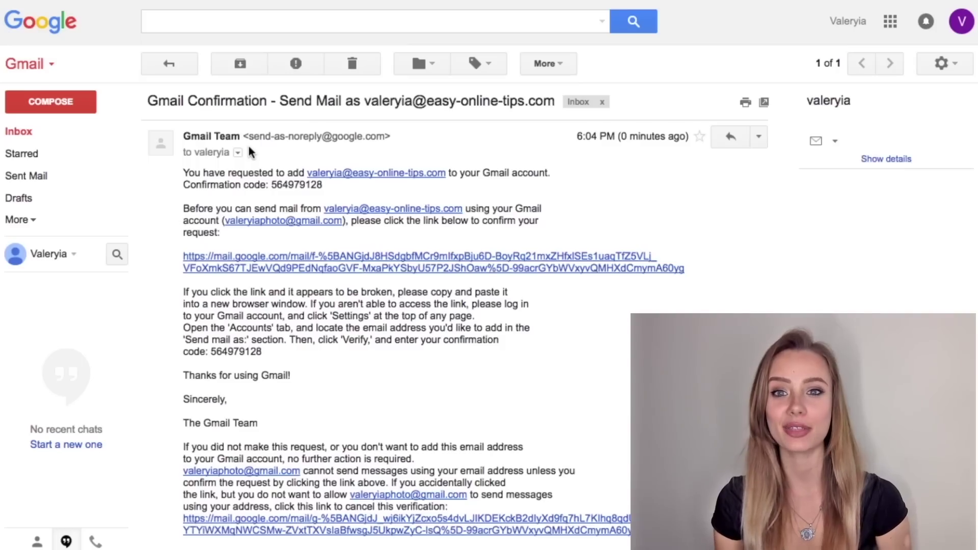
left_click(269, 266)
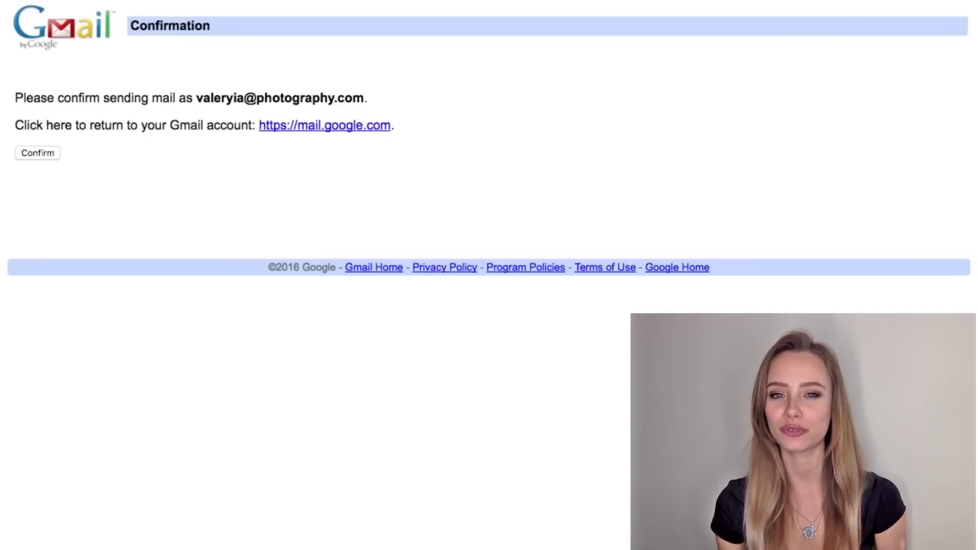
left_click(43, 155)
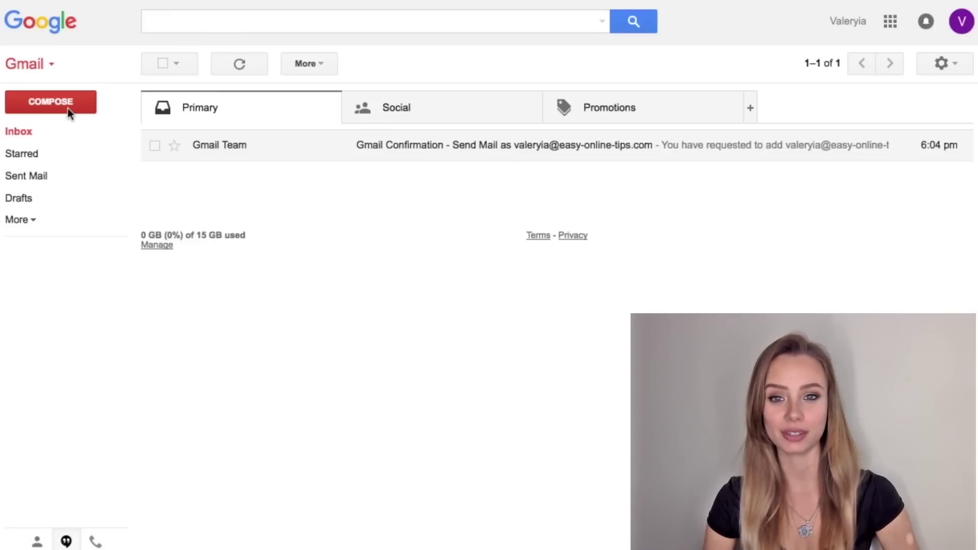
Compose and send a 'Hello' test email with the custom iPage address selected as sender.
left_click(70, 108)
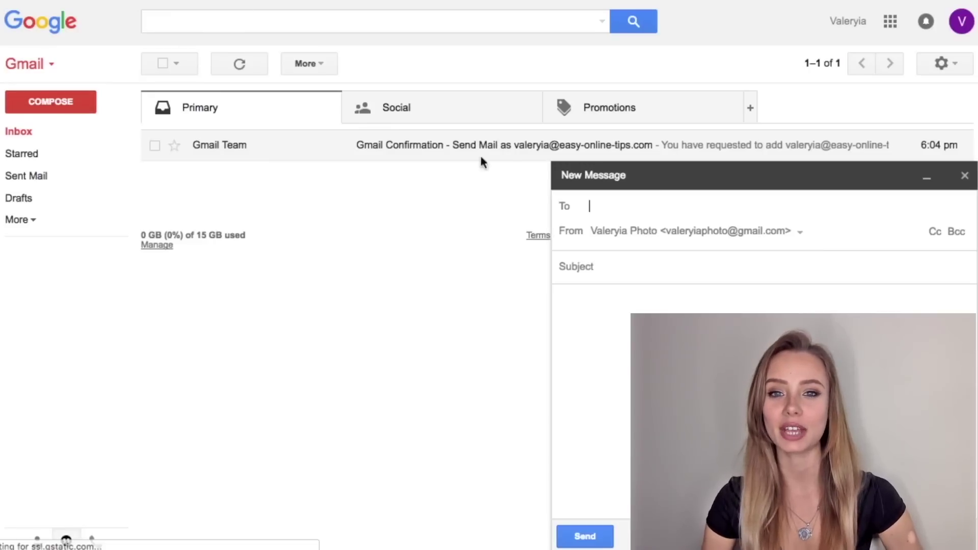
left_click(756, 233)
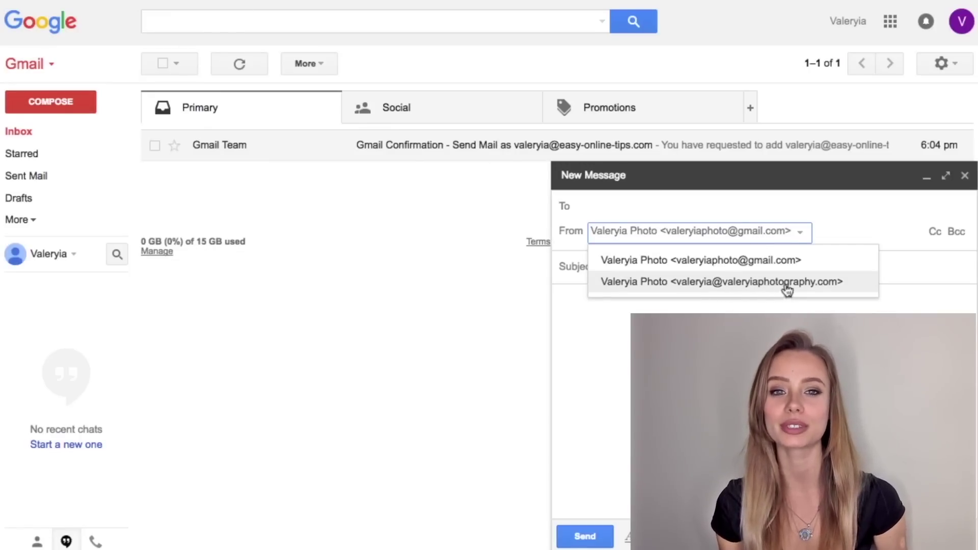
type("Andy,")
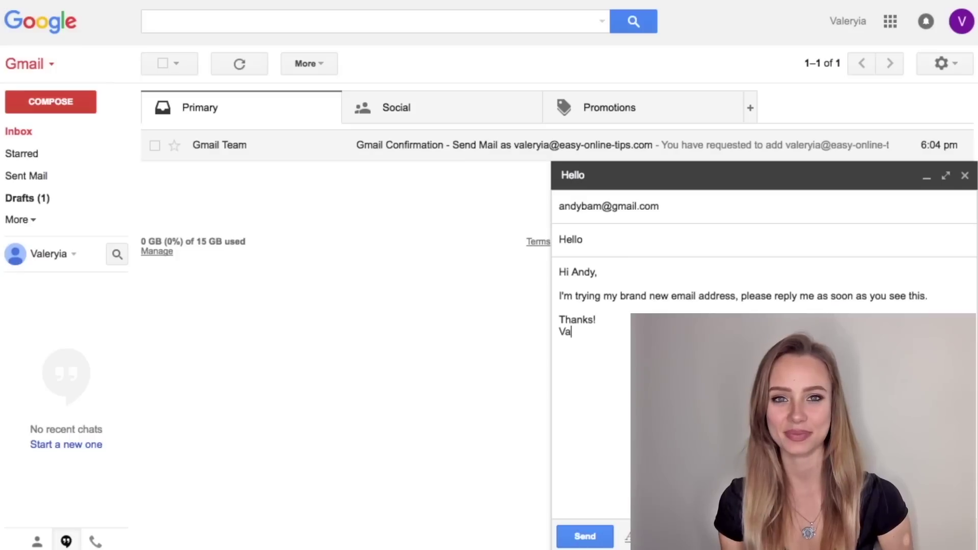
left_click(586, 537)
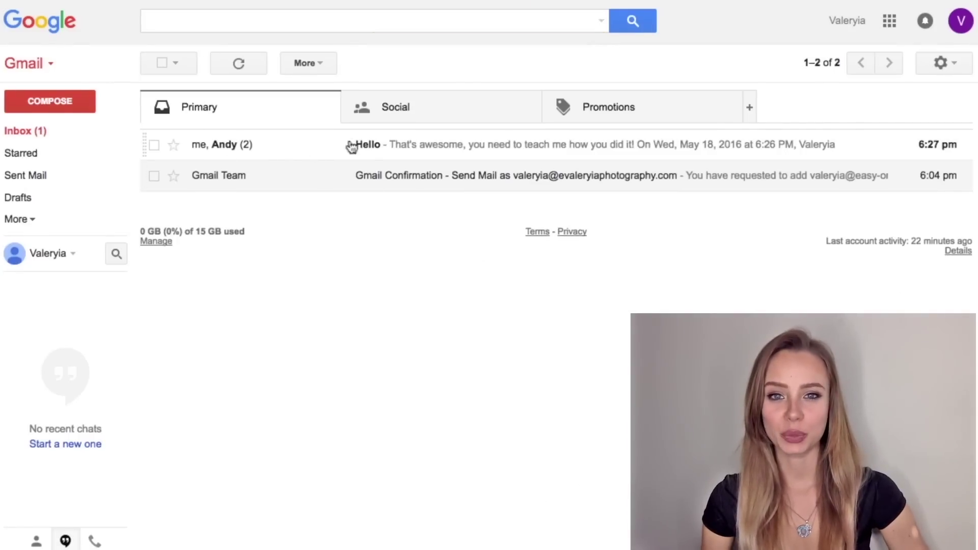